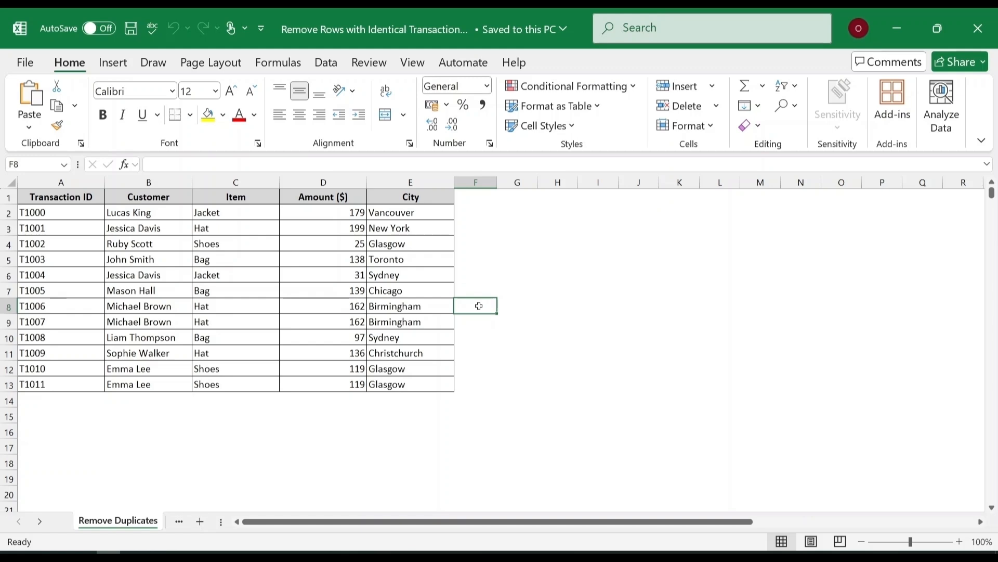
Remove duplicate rows from A1:E13, comparing the Customer, Item, Amount ($) and City columns but not Transaction ID.
{"action": "left_click_drag", "start_coordinate": [87, 200], "coordinate": [443, 386]}
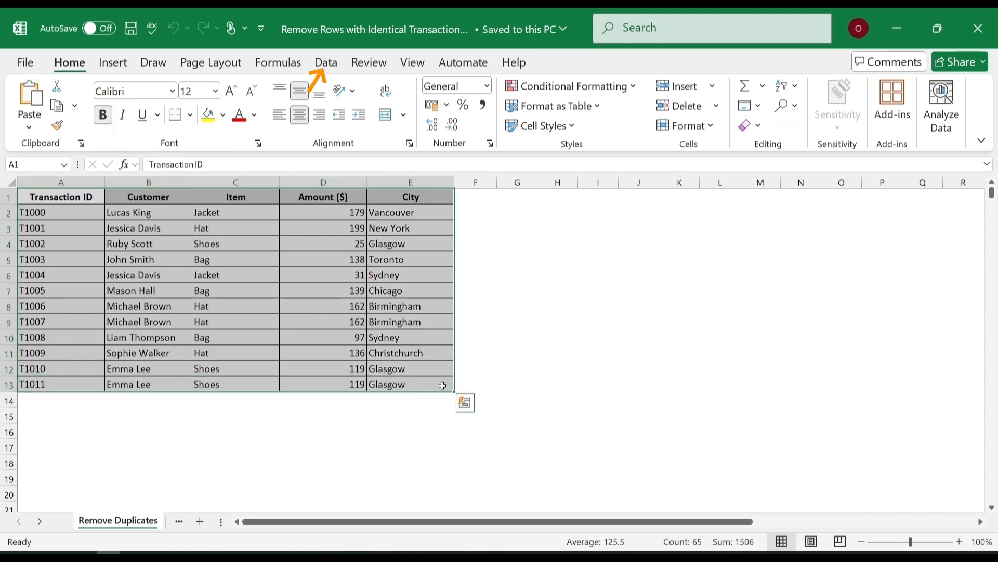
{"action": "left_click", "coordinate": [333, 63]}
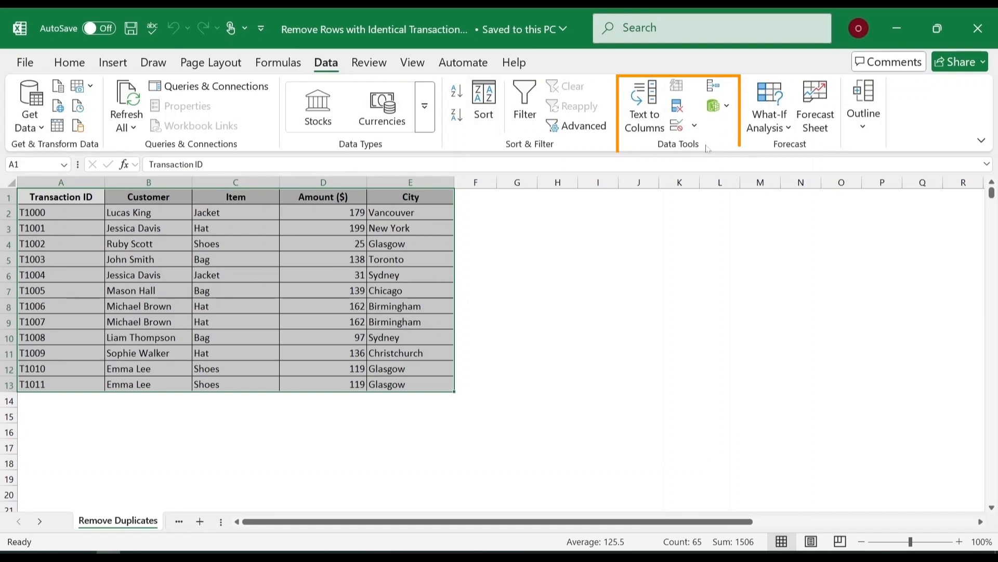
{"action": "left_click", "coordinate": [680, 110]}
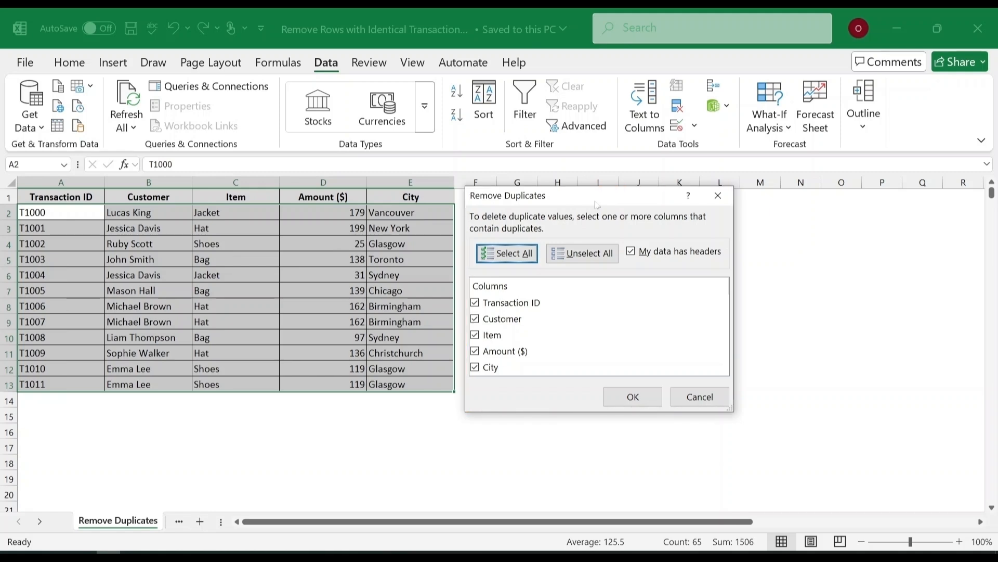
{"action": "left_click", "coordinate": [475, 303]}
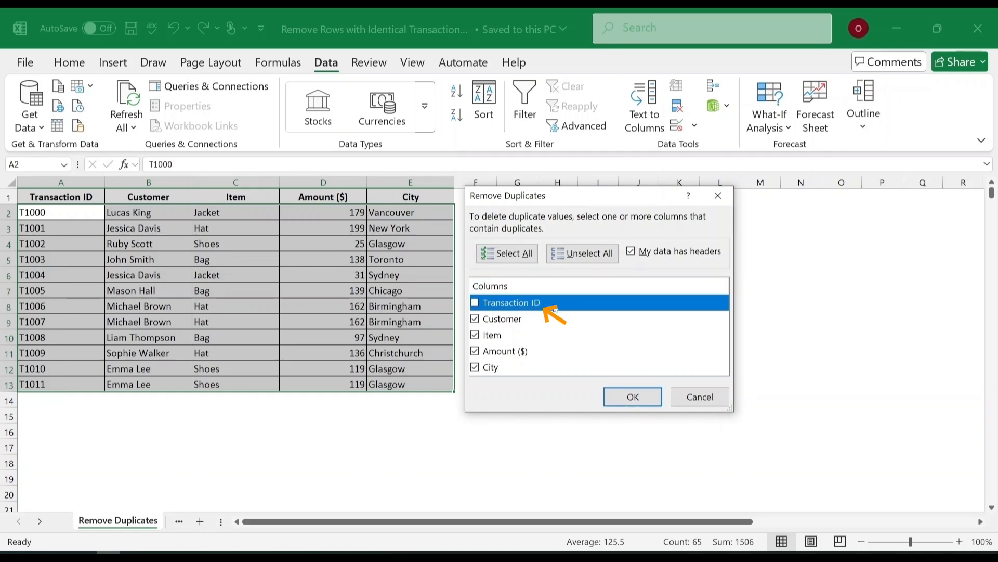
{"action": "left_click", "coordinate": [618, 398]}
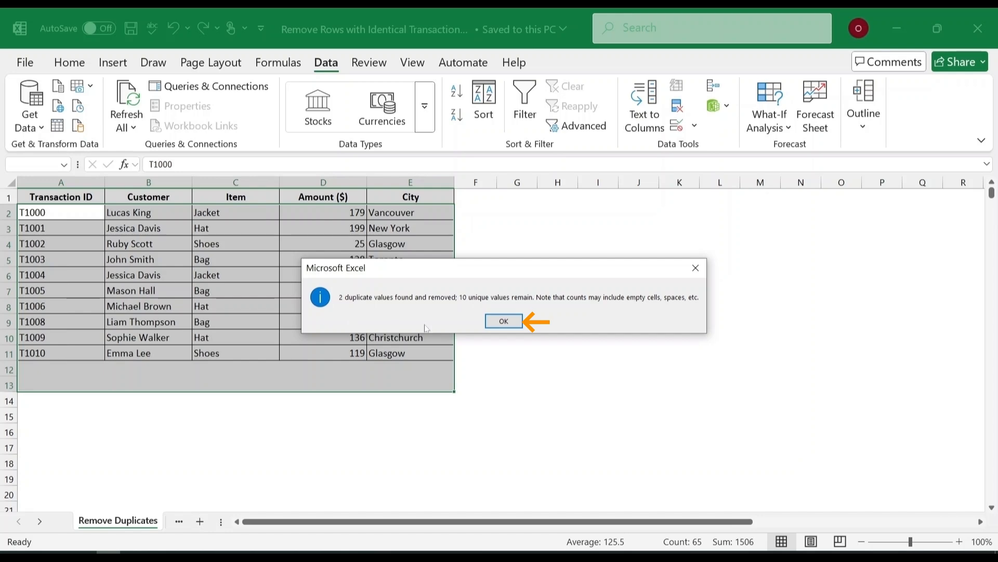
{"action": "left_click", "coordinate": [504, 321]}
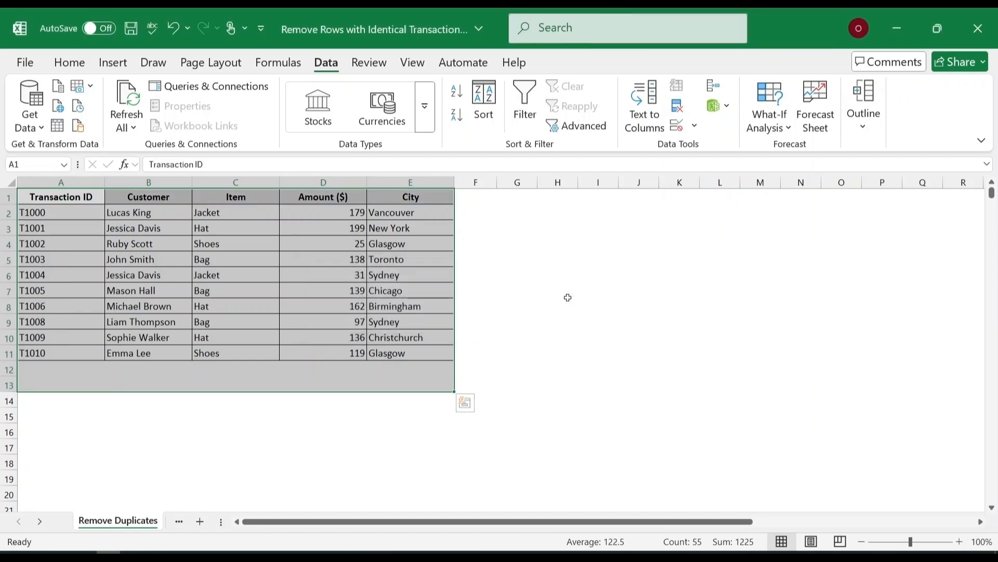
{"action": "left_click", "coordinate": [568, 297]}
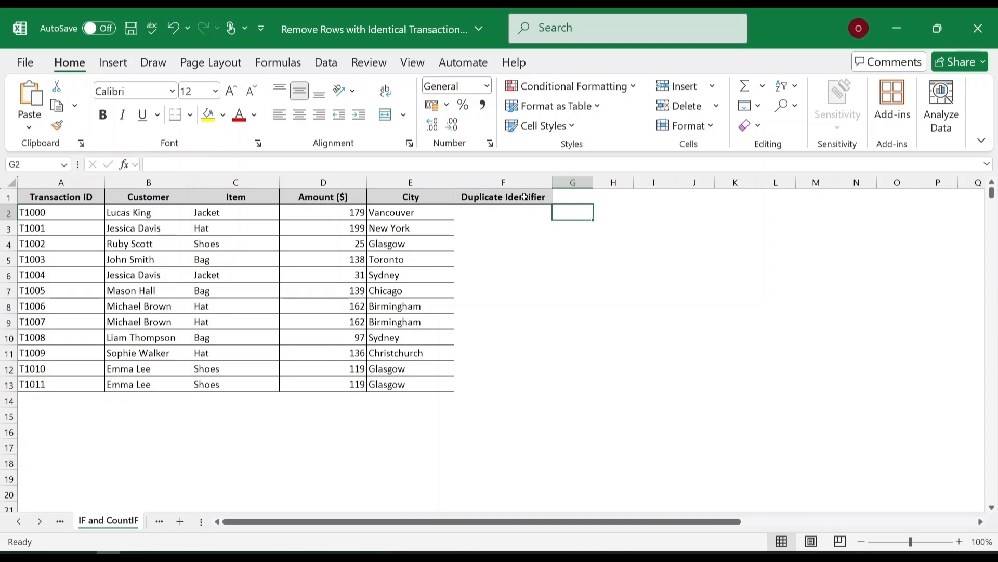
Enter =IF(COUNTIF($D$2:$D2, $D2)>1, "Duplicate", "") in F2 and fill it down to F13.
{"action": "left_click", "coordinate": [517, 216]}
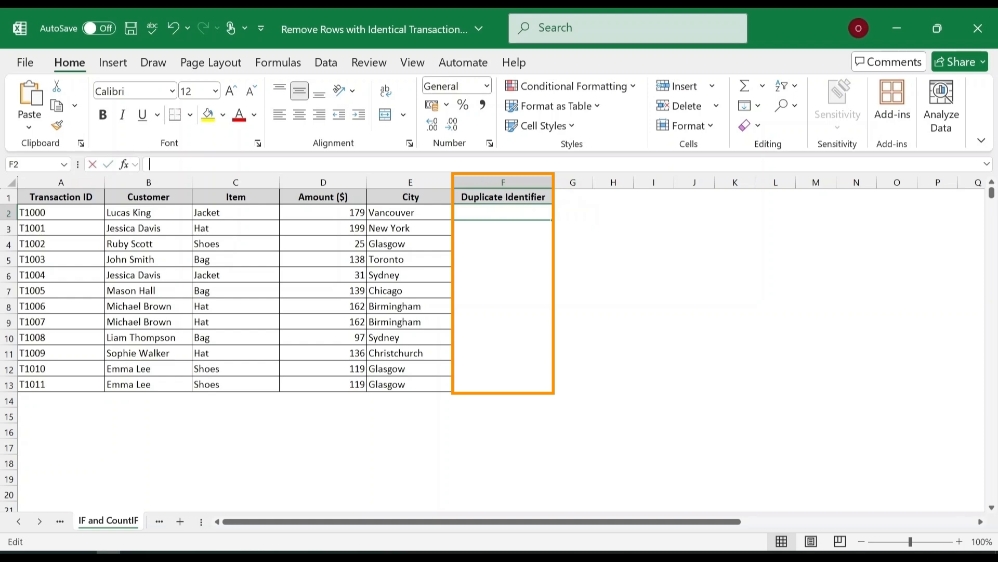
{"action": "type", "text": "=IF(COUNTIF($D$2:$D2, $D2)>1, \"Duplicate\", \"\")"}
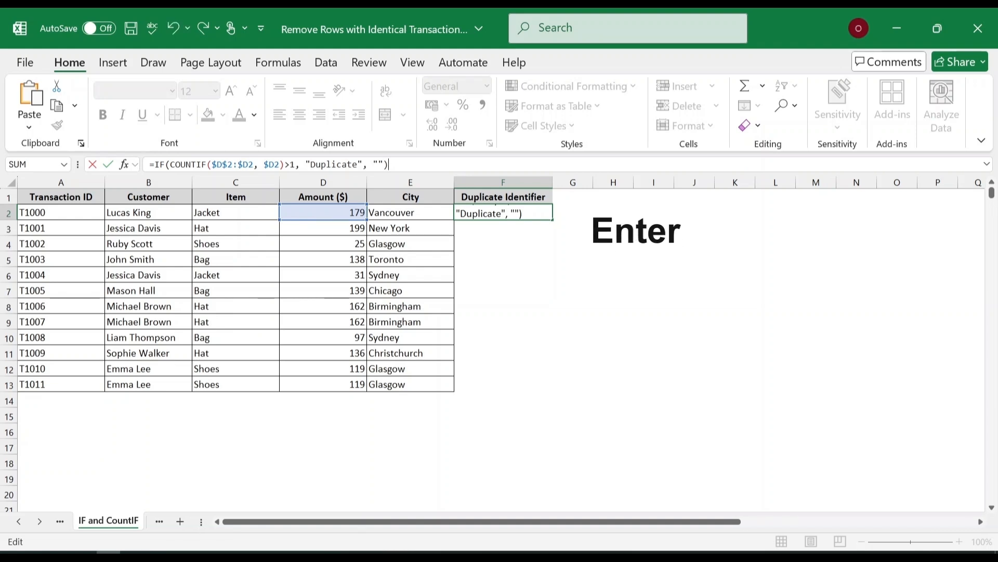
{"action": "key", "text": "Return"}
{"action": "left_click", "coordinate": [520, 213]}
{"action": "left_click_drag", "start_coordinate": [553, 219], "coordinate": [546, 392]}
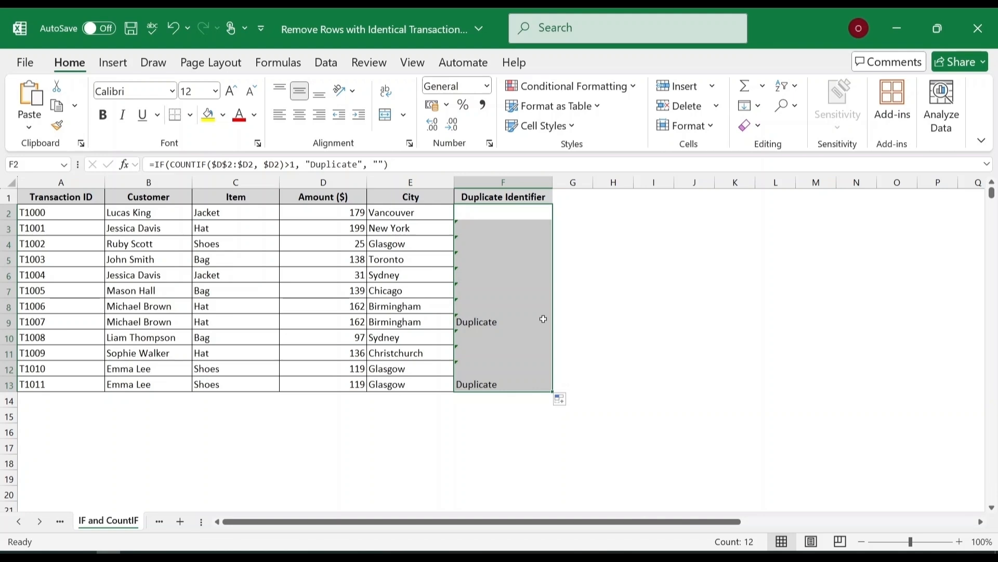
{"action": "left_click", "coordinate": [658, 285]}
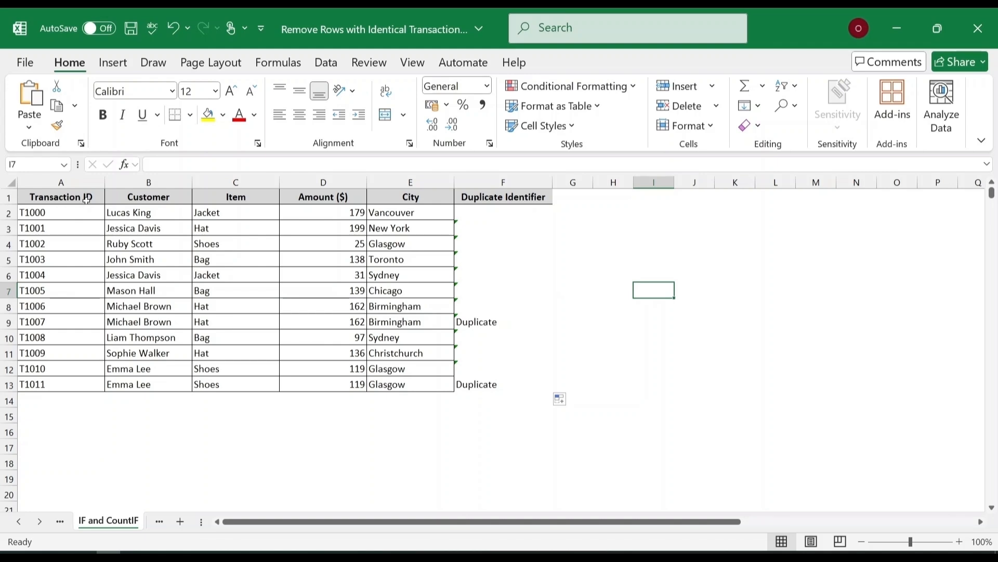
Add a filter to A1:F13 and exclude blanks in the Duplicate Identifier column so only Duplicate rows show.
{"action": "left_click_drag", "start_coordinate": [86, 199], "coordinate": [501, 383]}
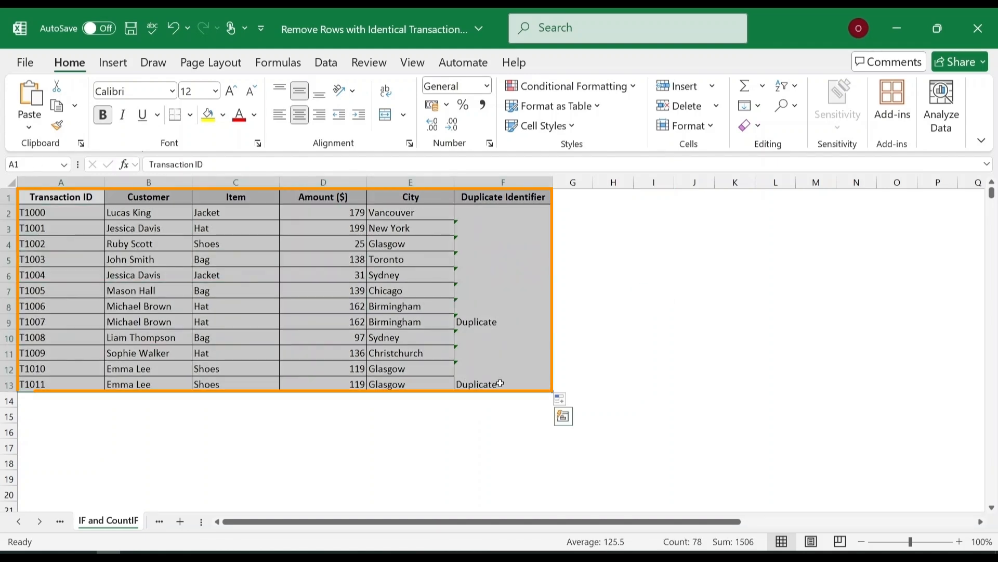
{"action": "left_click", "coordinate": [327, 63]}
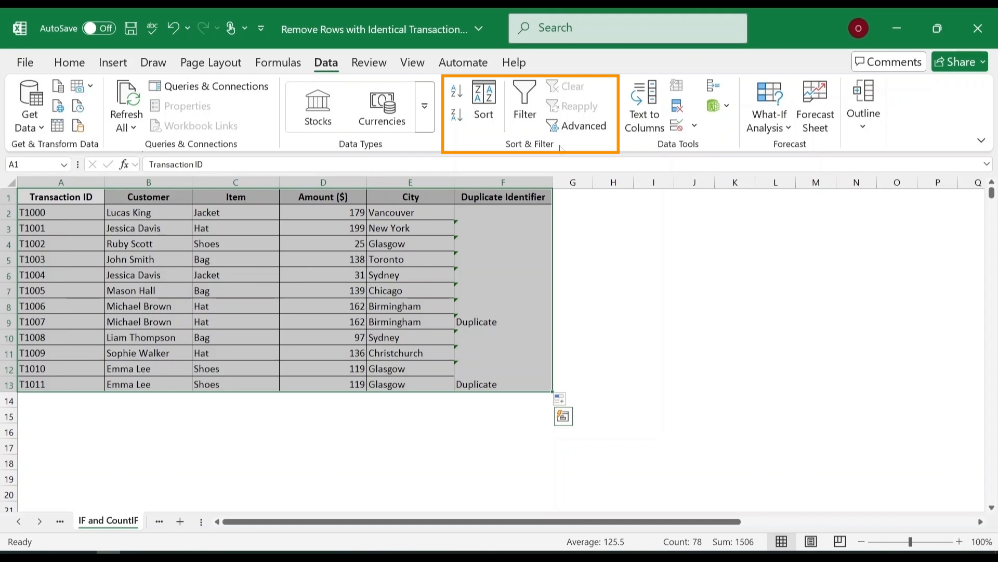
{"action": "left_click", "coordinate": [535, 116]}
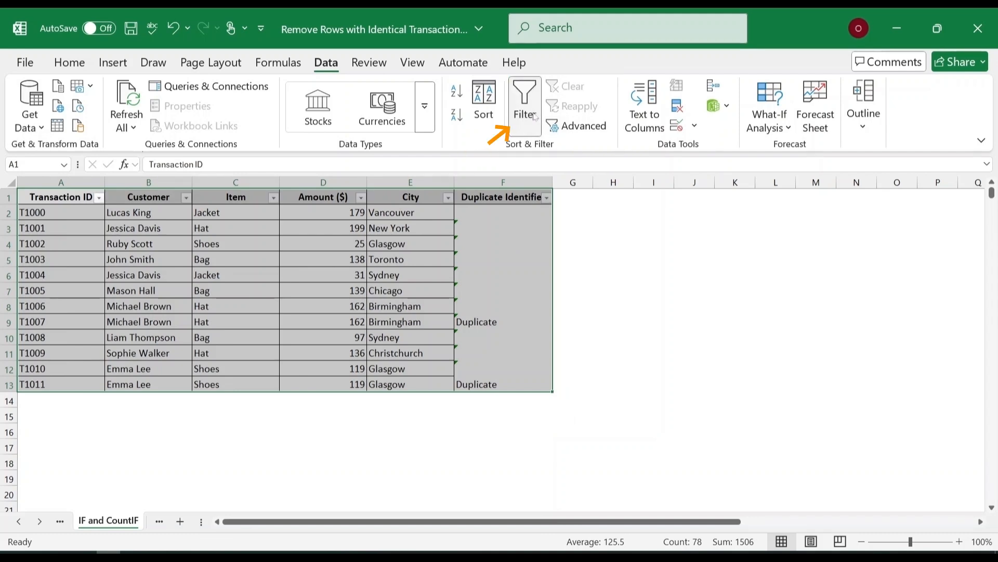
{"action": "left_click", "coordinate": [547, 202]}
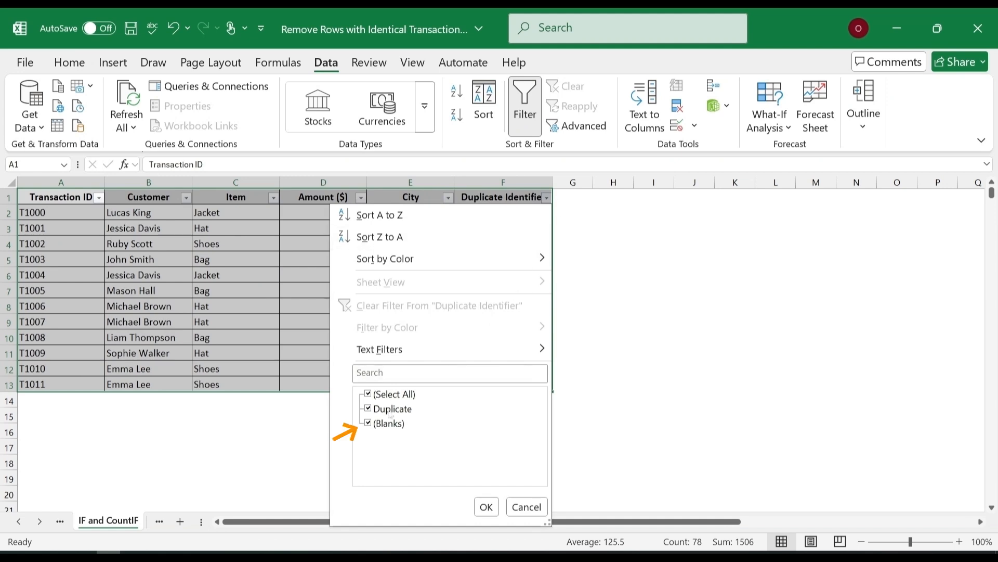
{"action": "left_click", "coordinate": [389, 423]}
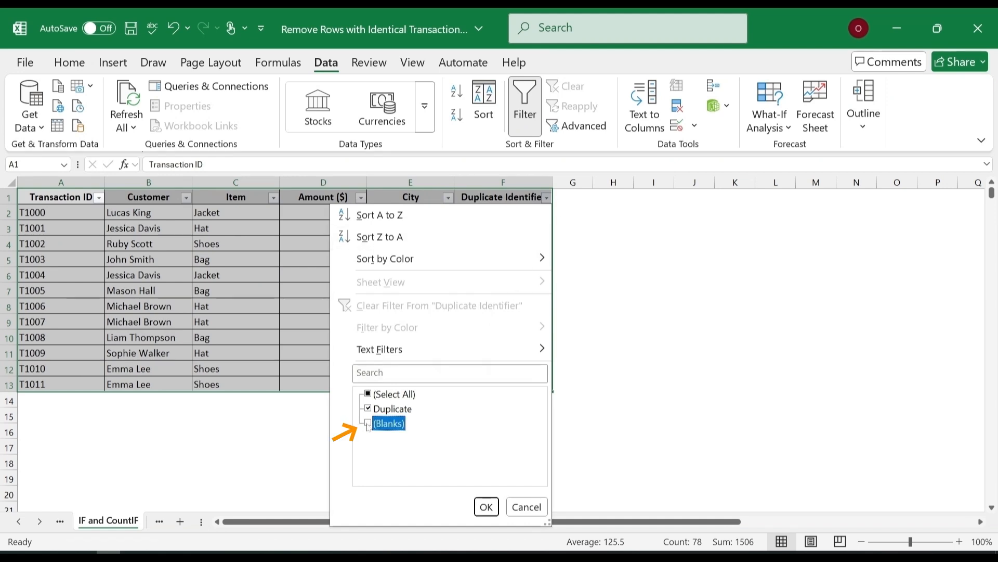
{"action": "left_click", "coordinate": [485, 507]}
Delete the filtered Duplicate rows as entire sheet rows and clear the filter to show the remaining records.
{"action": "left_click_drag", "start_coordinate": [82, 215], "coordinate": [508, 223]}
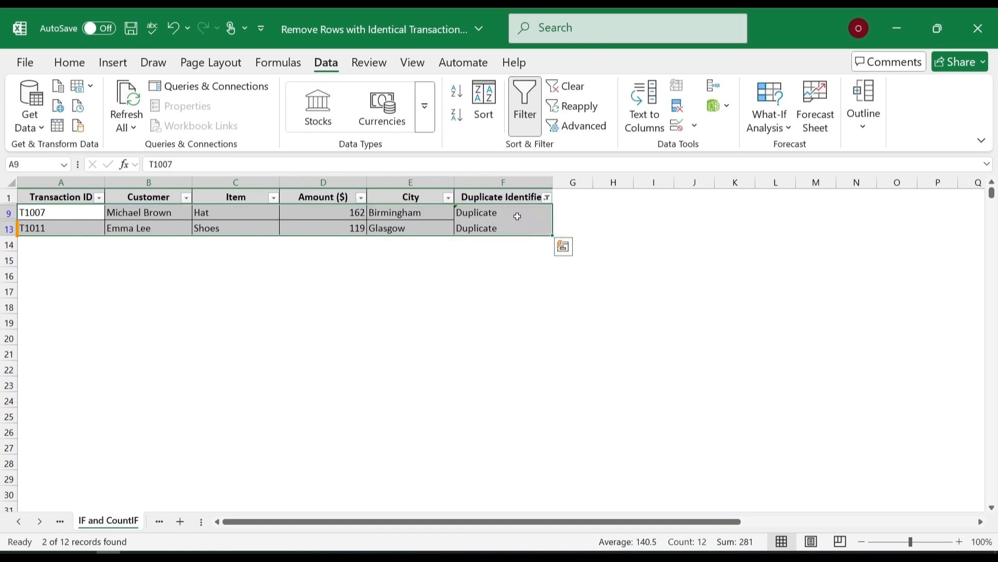
{"action": "right_click", "coordinate": [518, 217]}
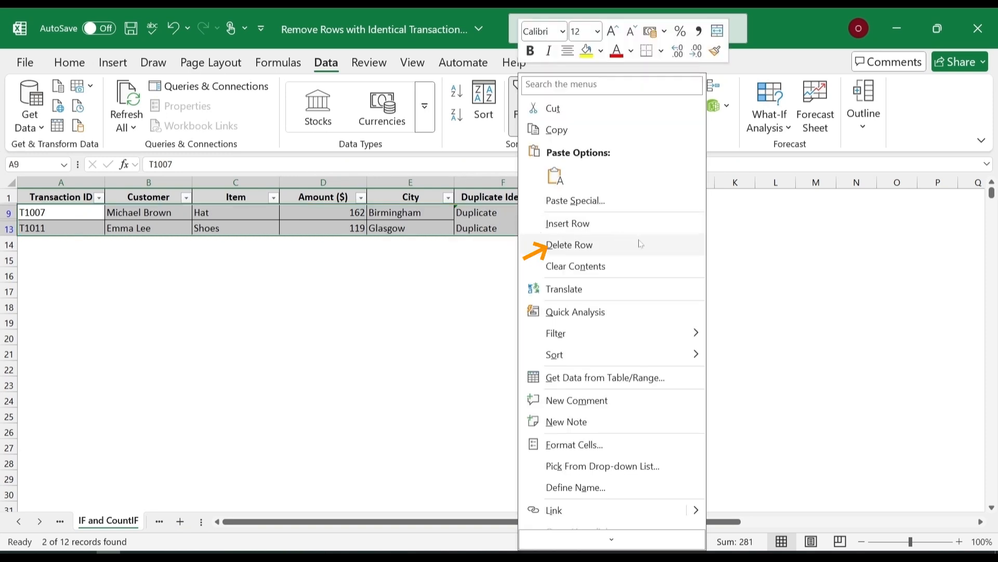
{"action": "left_click", "coordinate": [640, 244]}
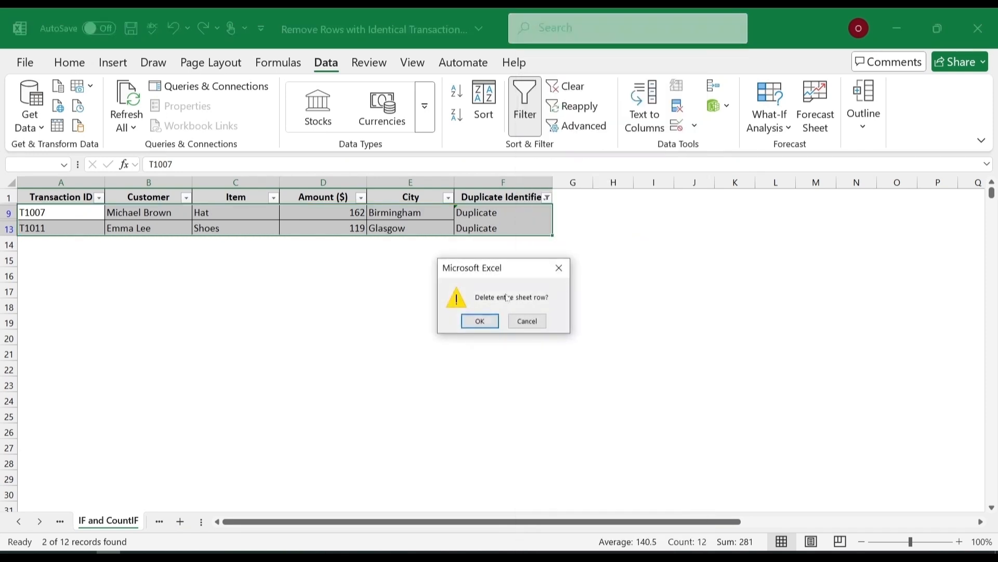
{"action": "left_click", "coordinate": [479, 321]}
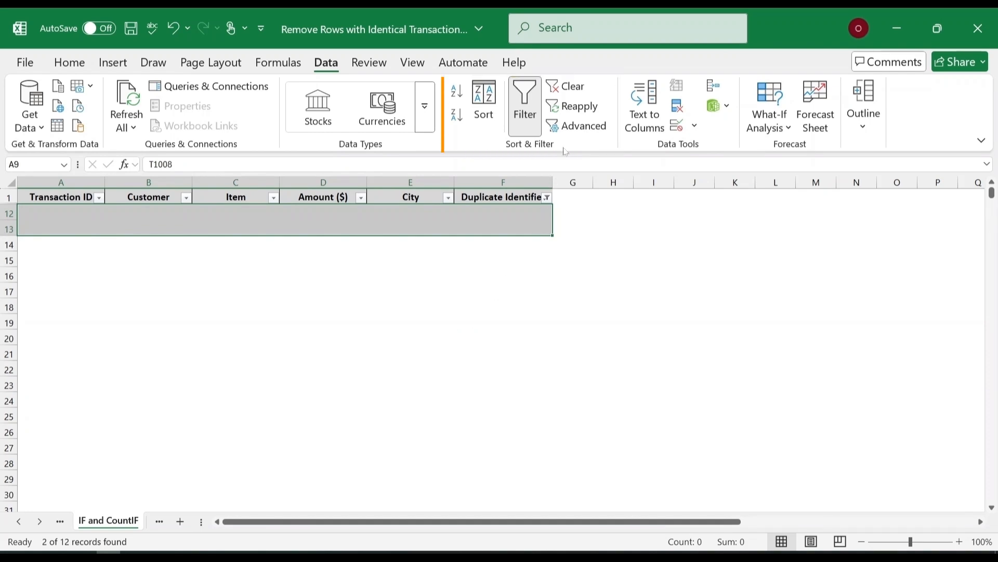
{"action": "left_click", "coordinate": [572, 91]}
{"action": "left_click", "coordinate": [578, 260]}
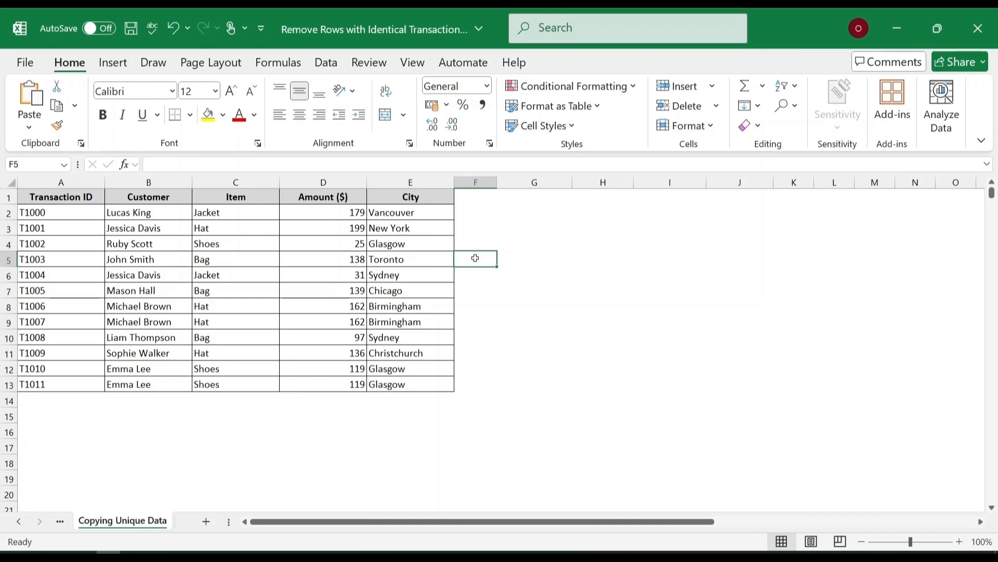
Use Advanced Filter to copy only the unique records from list range B1:E13 to G1:J13.
{"action": "left_click_drag", "start_coordinate": [75, 197], "coordinate": [438, 384]}
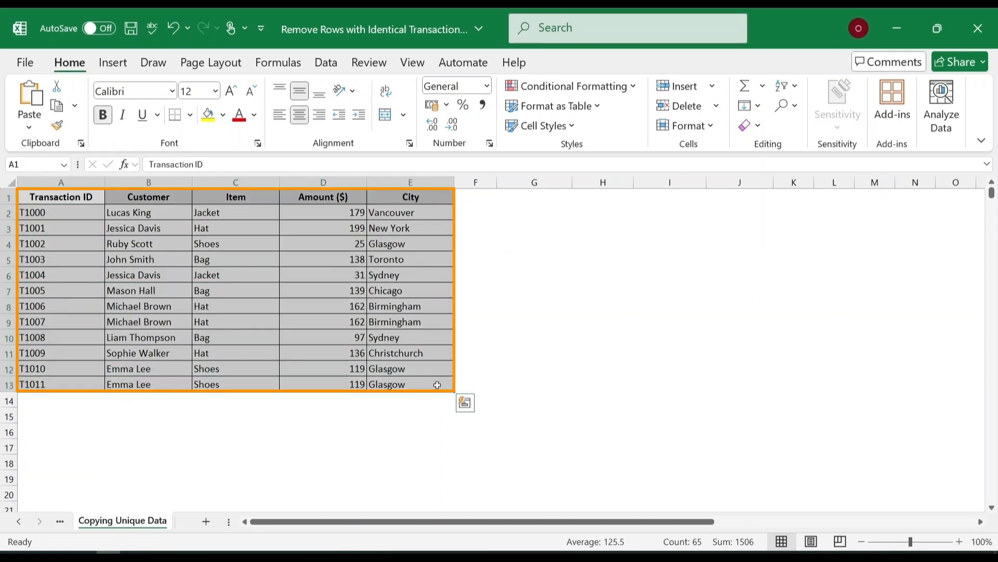
{"action": "left_click", "coordinate": [325, 61]}
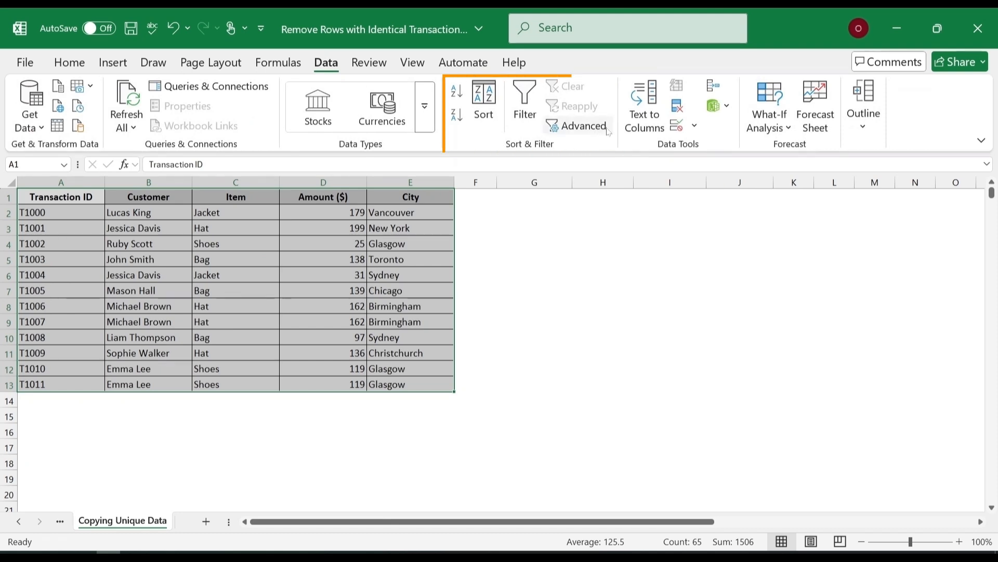
{"action": "left_click", "coordinate": [588, 128]}
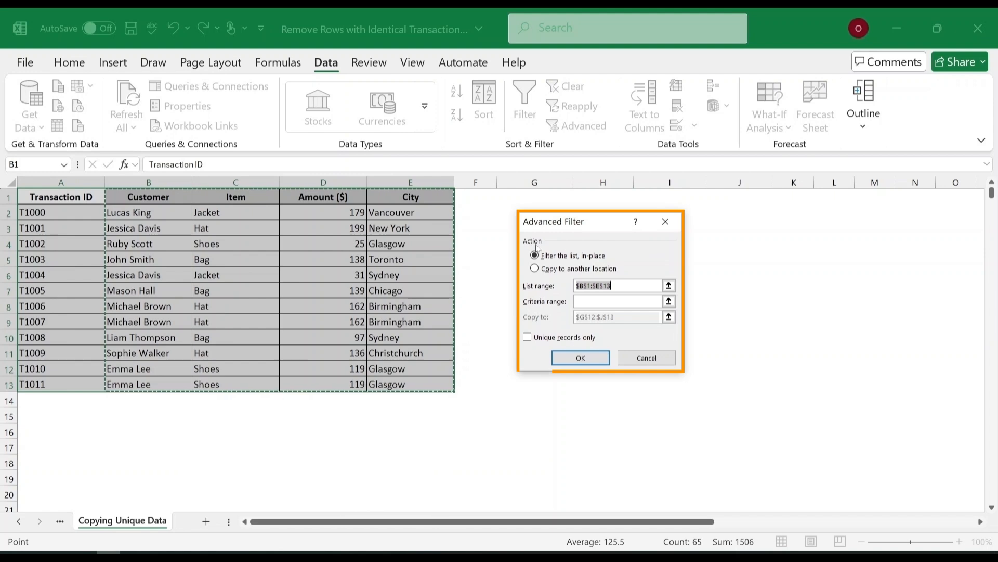
{"action": "left_click", "coordinate": [535, 269]}
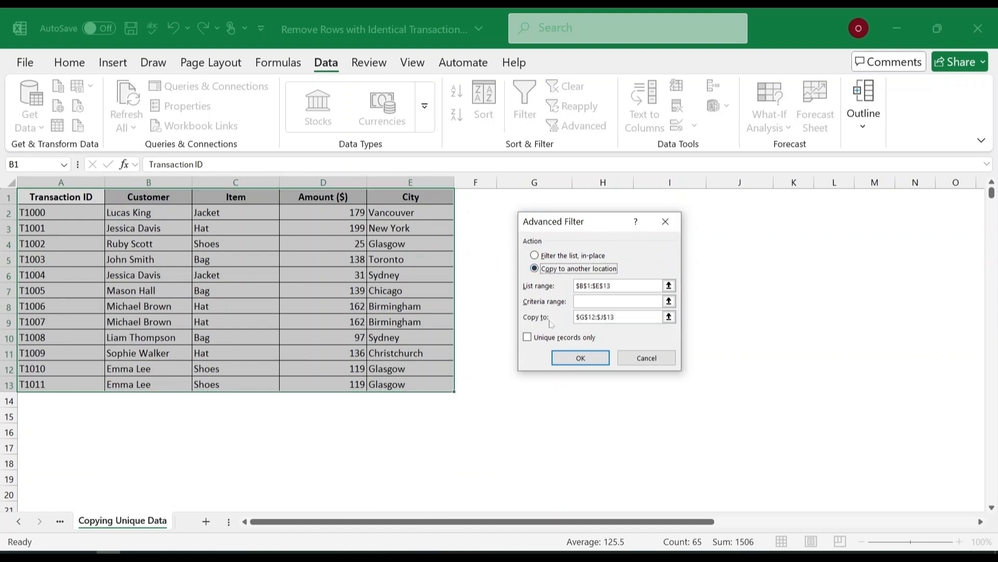
{"action": "left_click", "coordinate": [615, 317]}
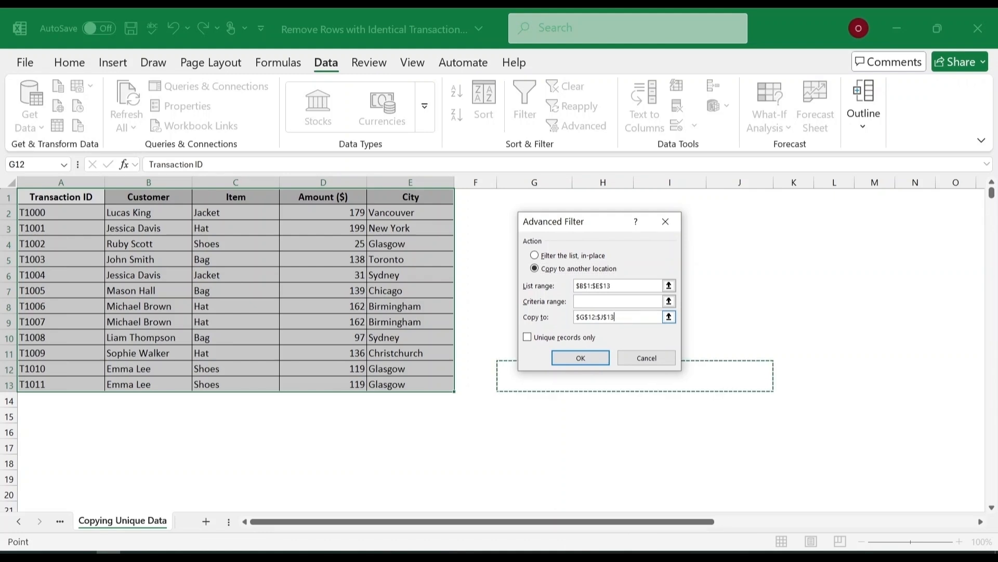
{"action": "left_click_drag", "start_coordinate": [526, 199], "coordinate": [755, 390]}
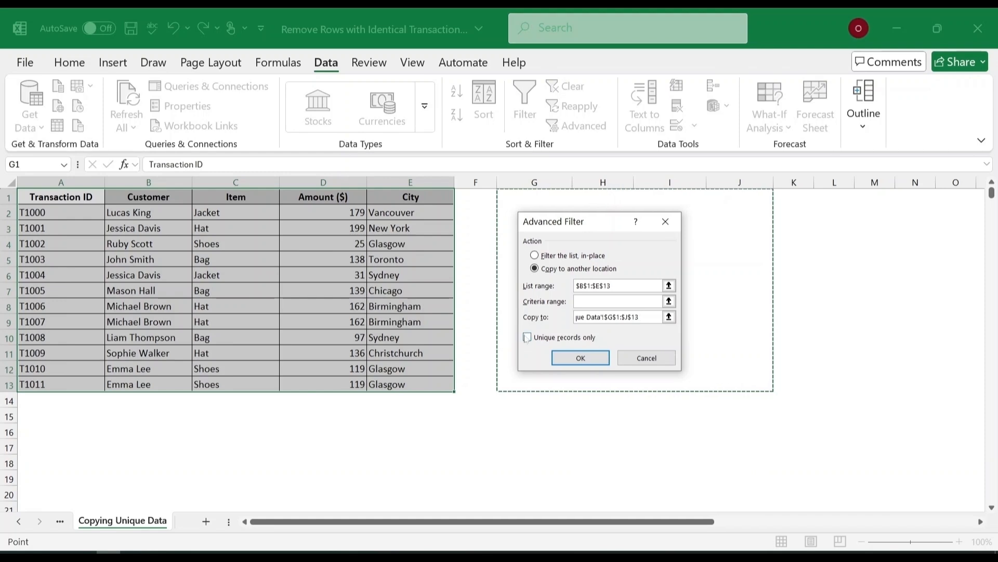
{"action": "left_click", "coordinate": [528, 337]}
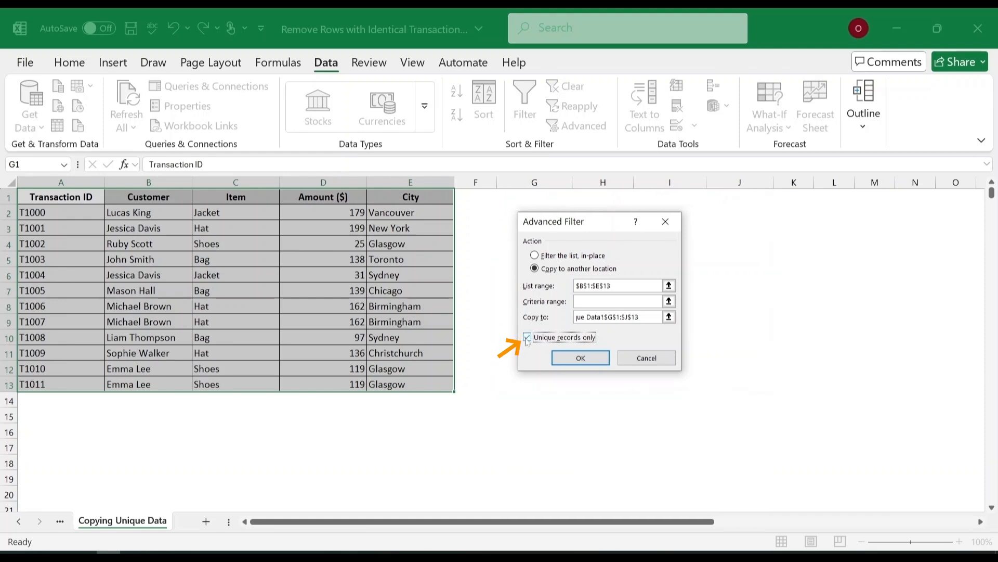
{"action": "left_click", "coordinate": [580, 358]}
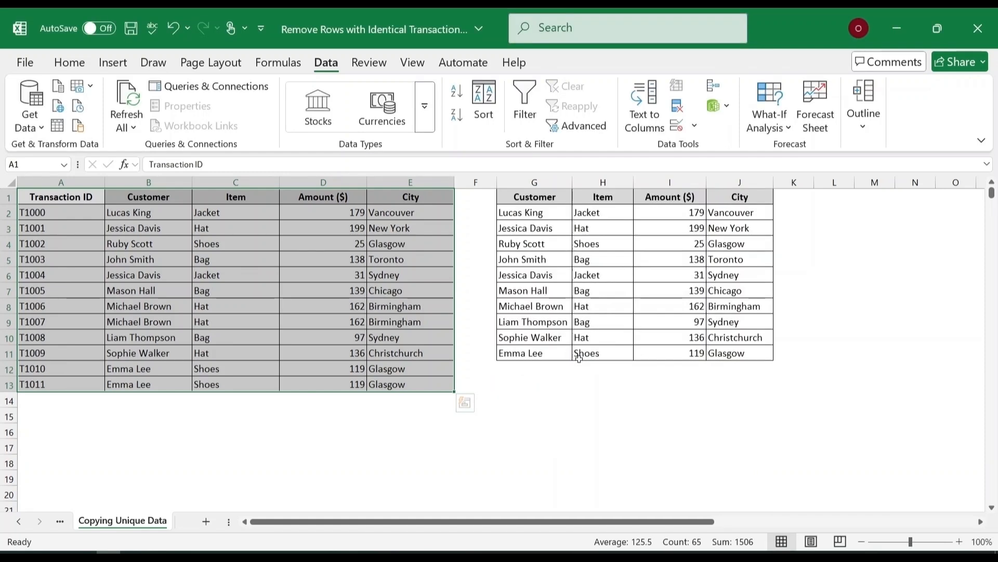